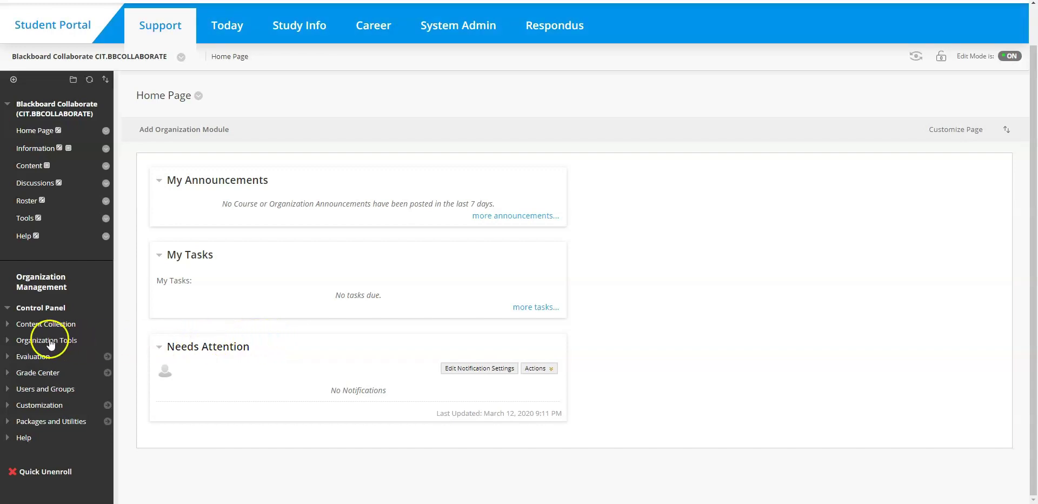
Open Blackboard Collaborate Ultra from the organization's tools.
click(31, 341)
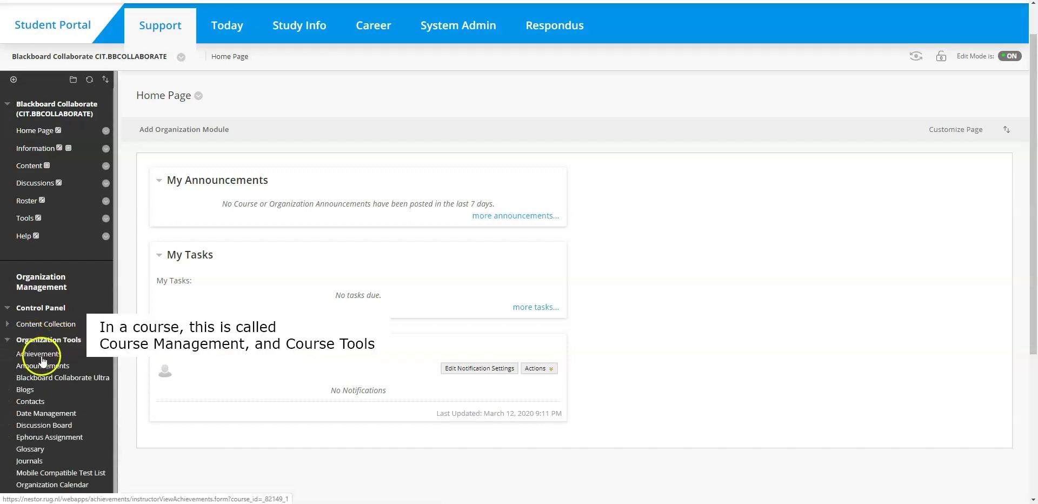
click(42, 378)
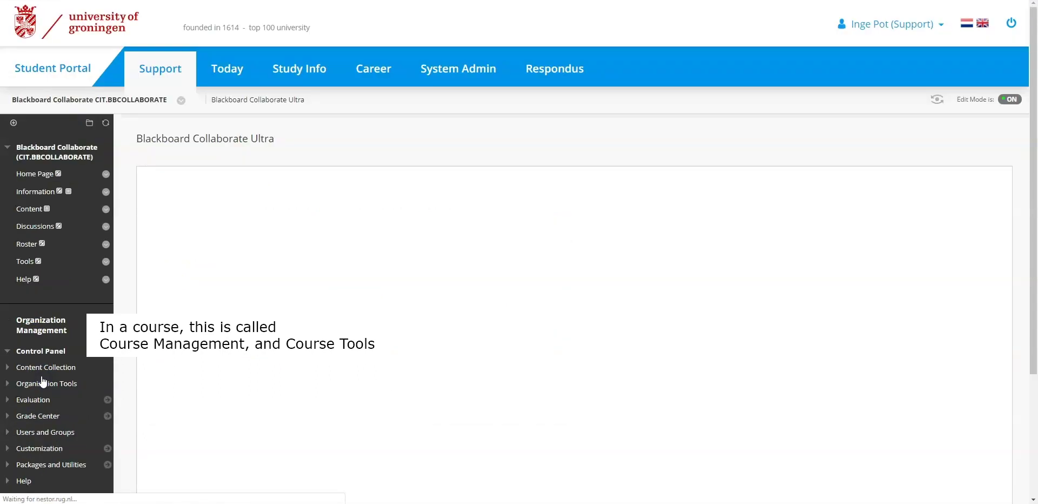
scroll(81, 397, down, 1)
scroll(85, 401, down, 1)
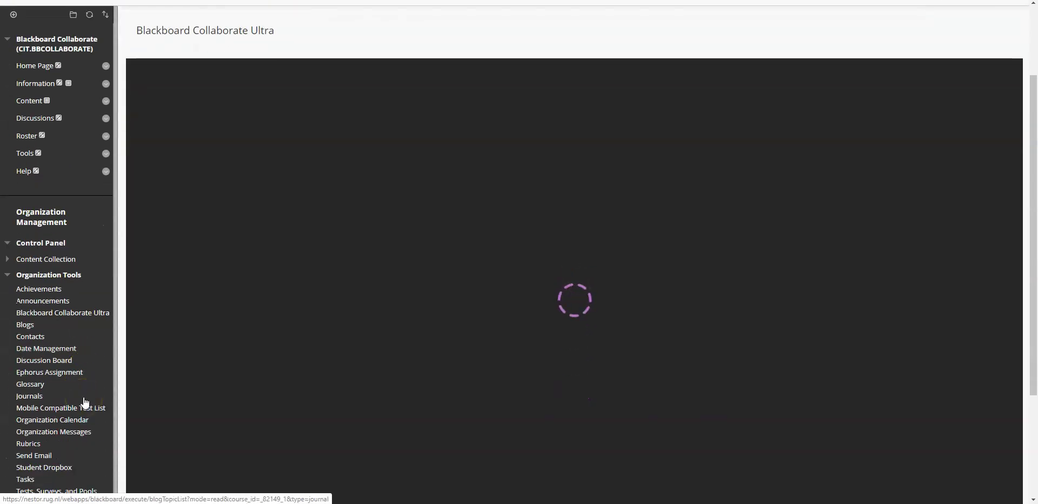
Start a new Collaborate session and name it Lecture.
click(178, 139)
click(848, 74)
text(Lecture)
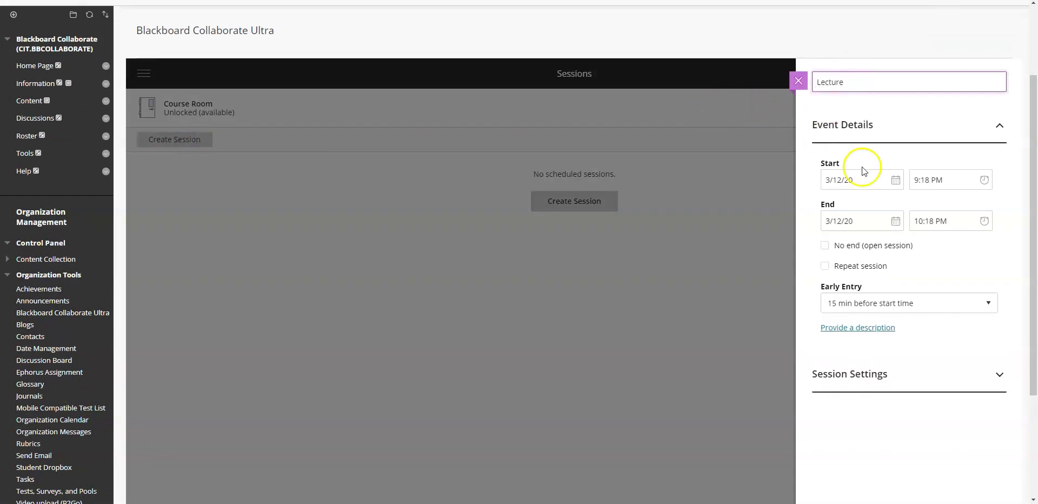
Schedule the Lecture session on 3/12/20 from 9:20 PM to 10:20 PM and create it.
click(928, 241)
click(957, 263)
click(957, 264)
click(993, 249)
click(930, 283)
click(957, 221)
click(957, 221)
click(977, 329)
Disallow participants sharing audio, sharing video and drawing on whiteboard and files, turn off telephone joining, and save the Lecture session's settings.
scroll(998, 329, down, 2)
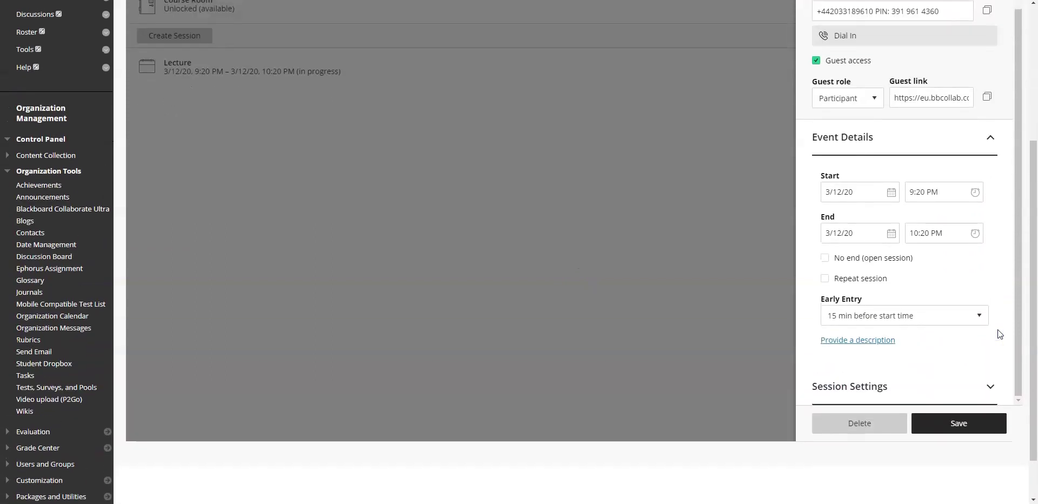
scroll(895, 295, down, 1)
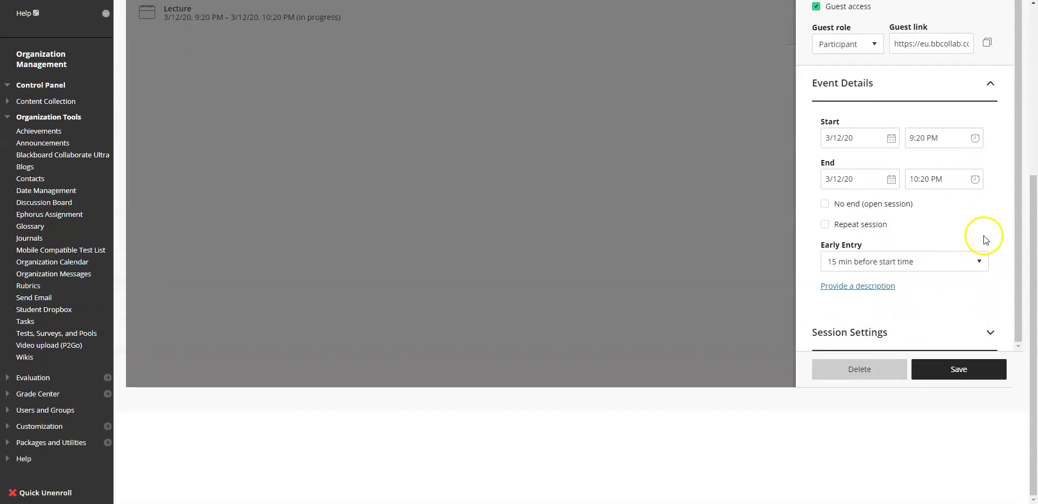
scroll(985, 236, up, 5)
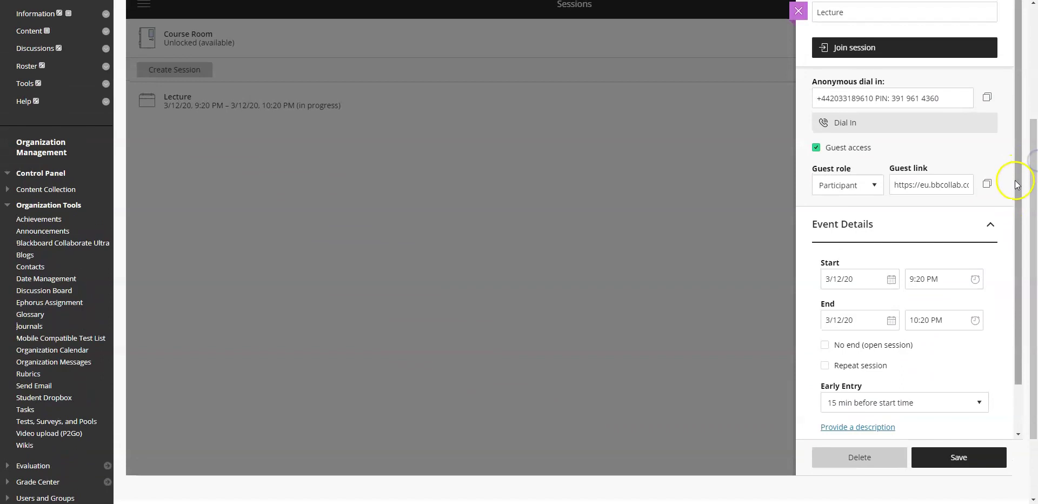
scroll(1016, 184, down, 1)
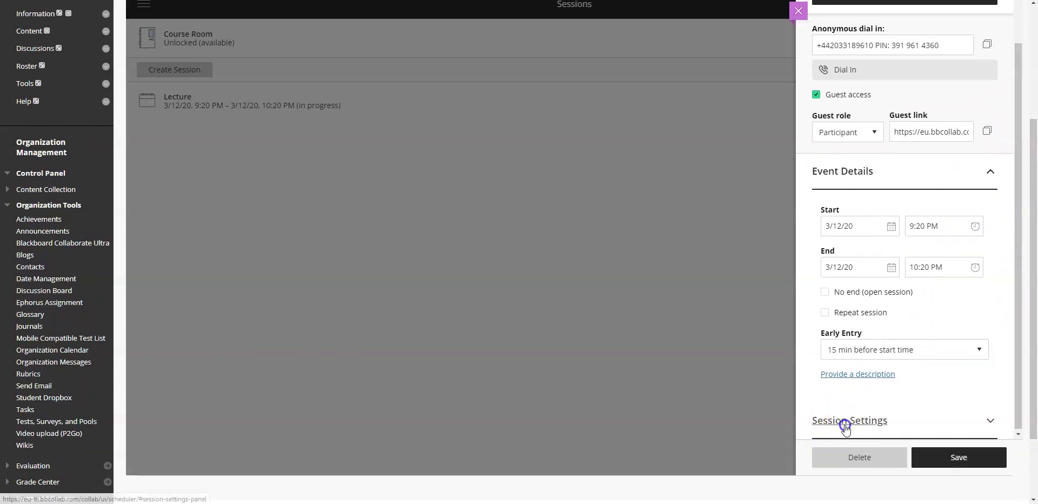
click(845, 424)
scroll(1011, 244, down, 3)
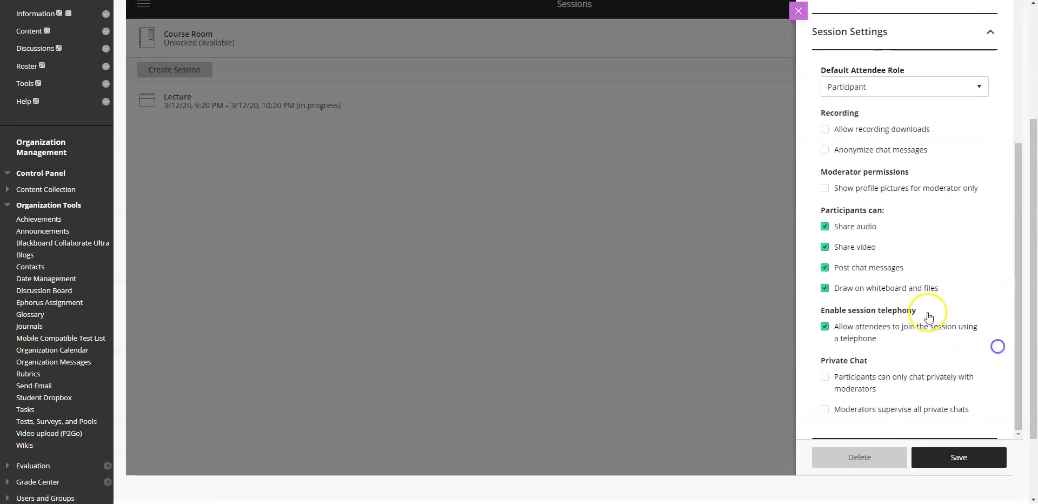
click(825, 226)
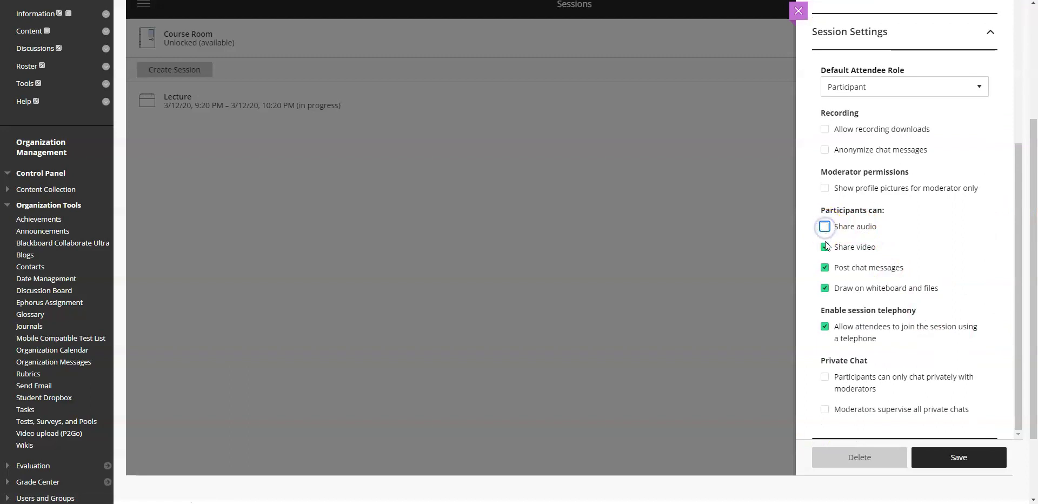
click(824, 247)
click(824, 288)
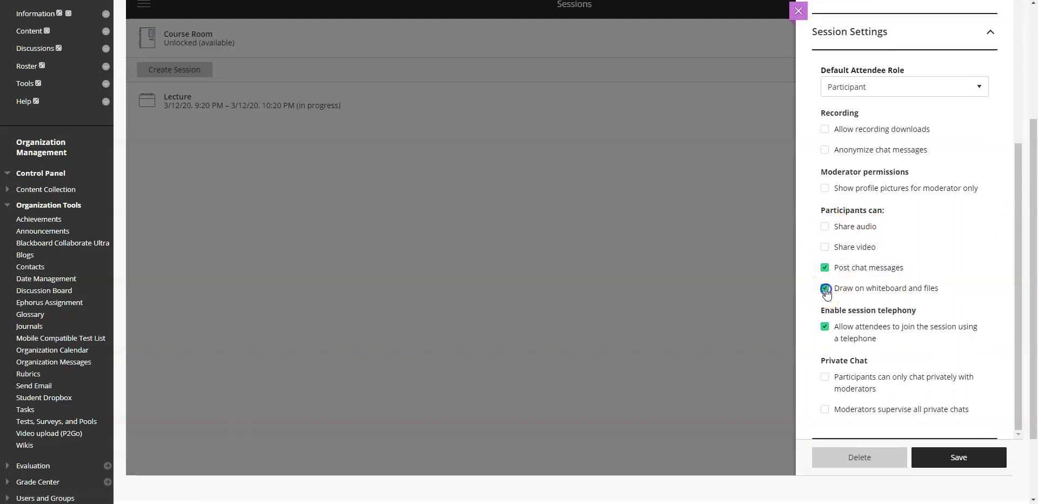
click(825, 327)
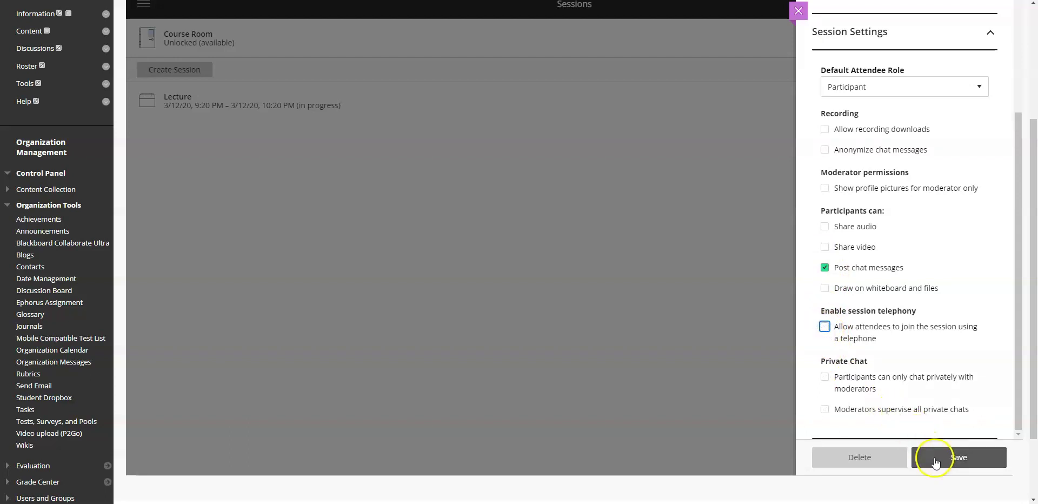
click(935, 462)
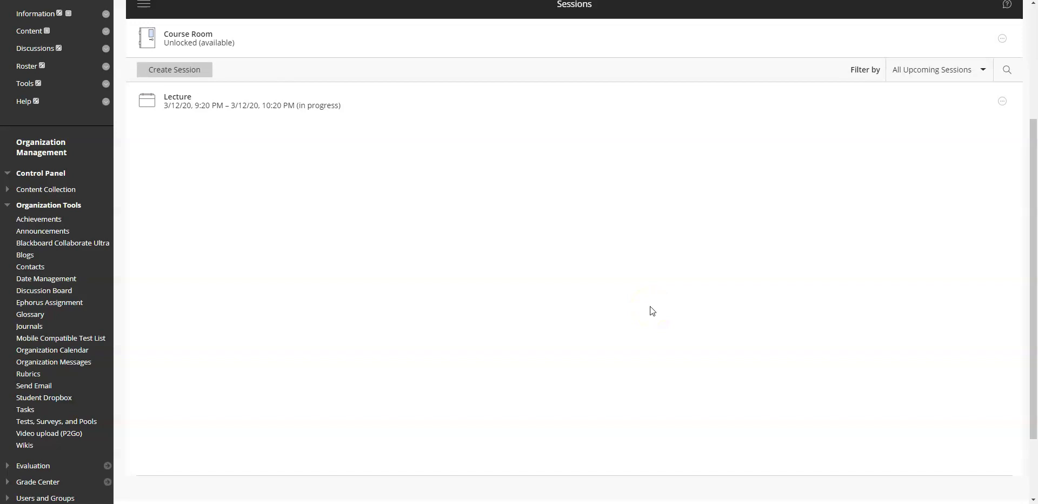
Add a tool link named Online lectures to the course menu, with type Blackboard Collaborate Ultra and available to users.
scroll(475, 262, up, 2)
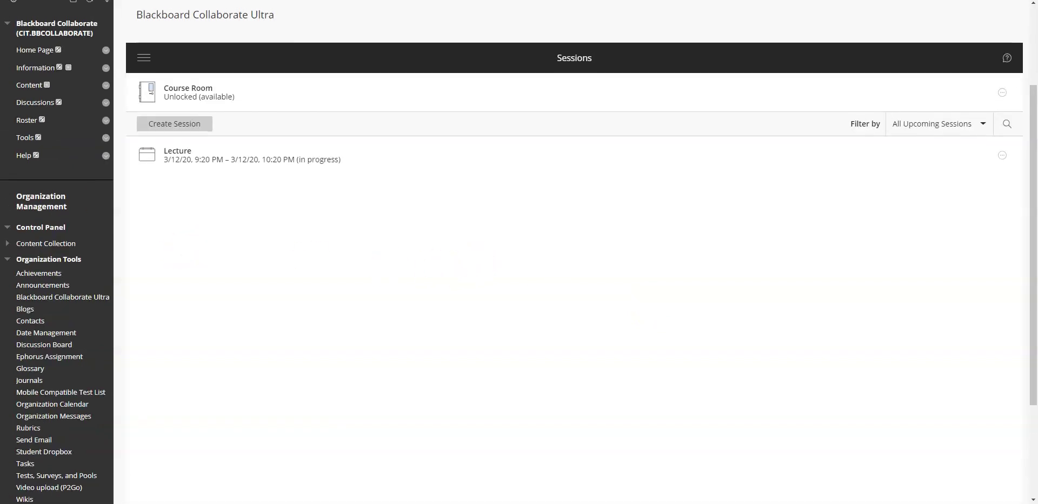
click(14, 53)
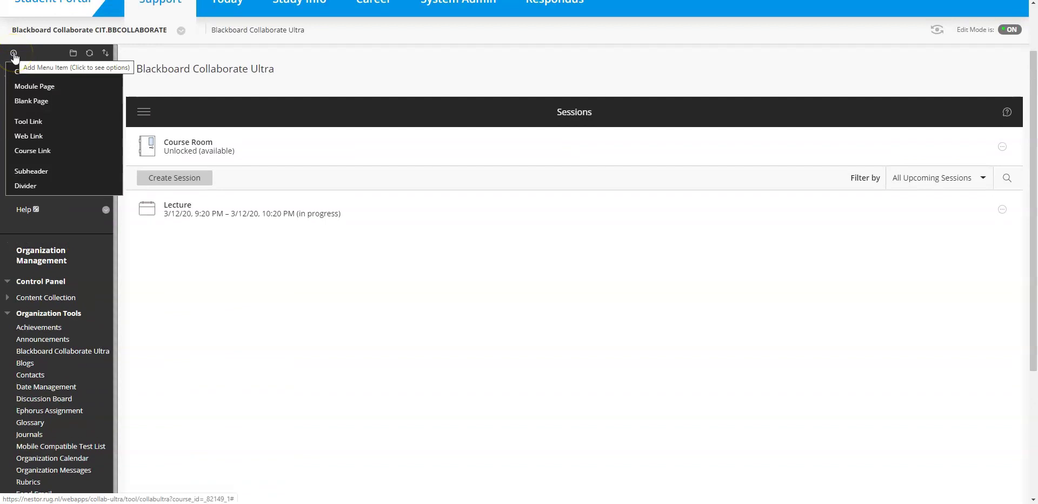
click(13, 56)
click(13, 53)
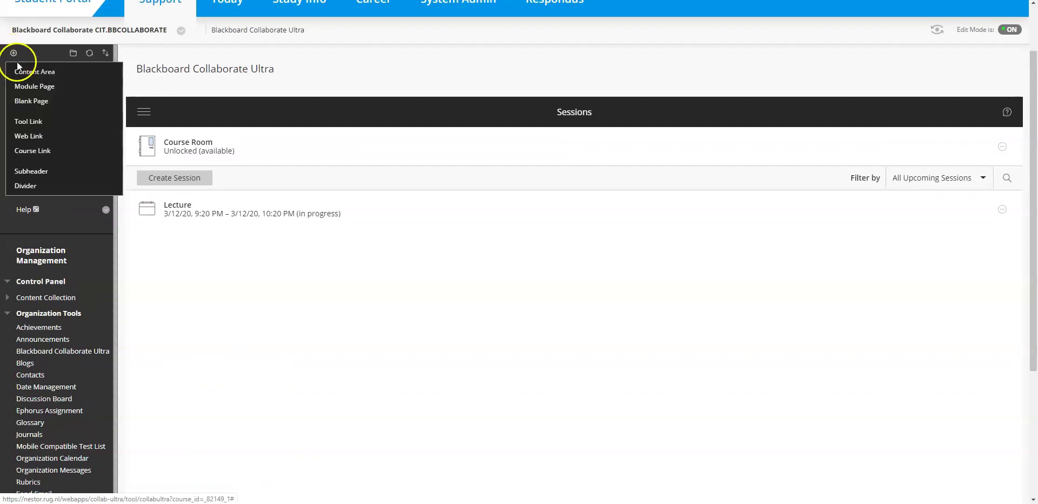
click(23, 123)
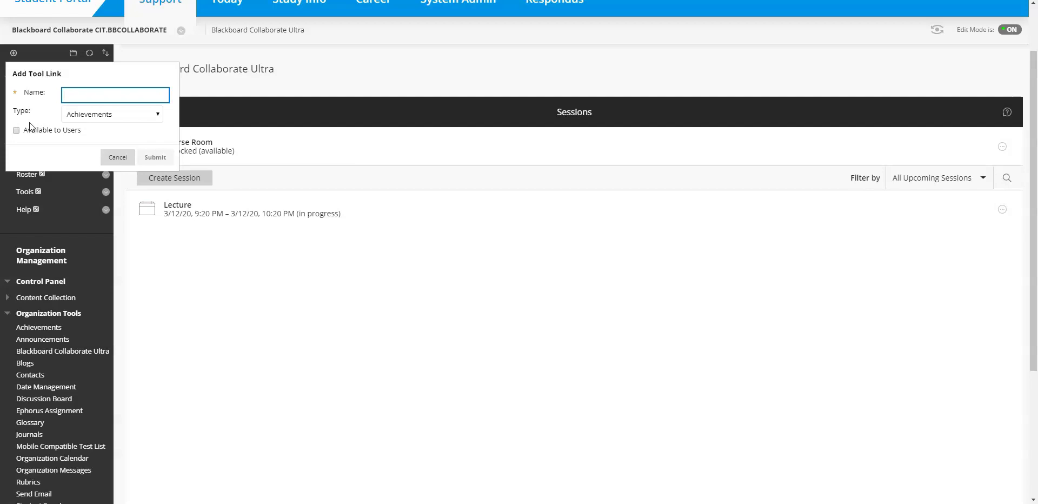
text(Online lectures)
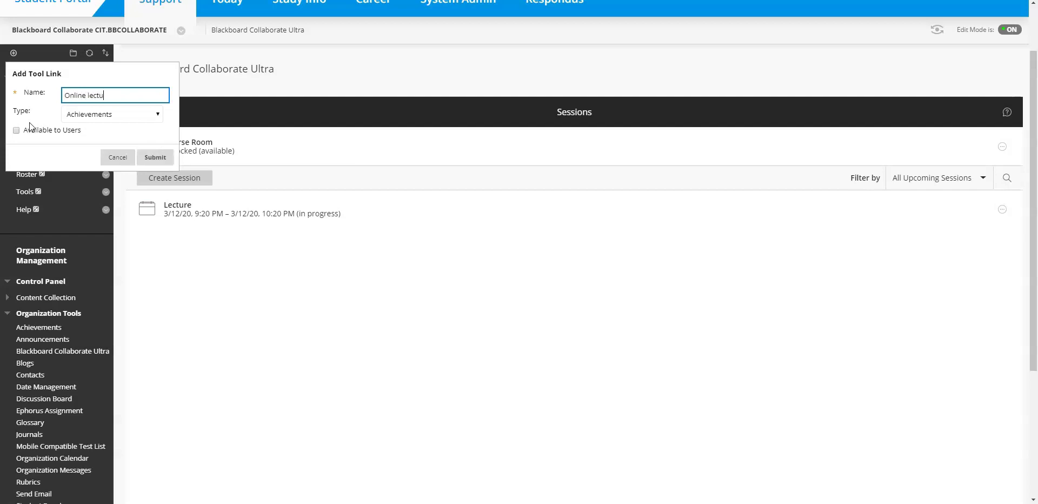
click(75, 114)
click(89, 184)
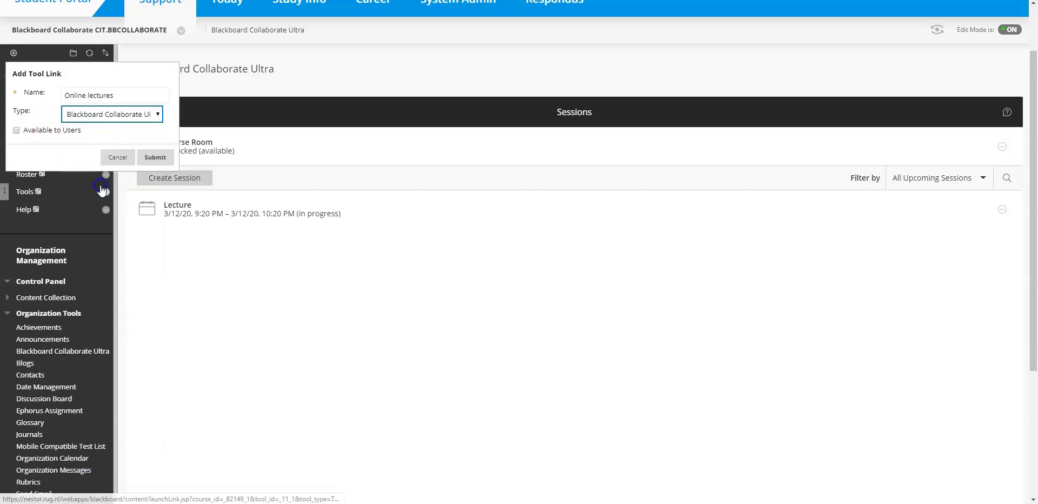
click(43, 130)
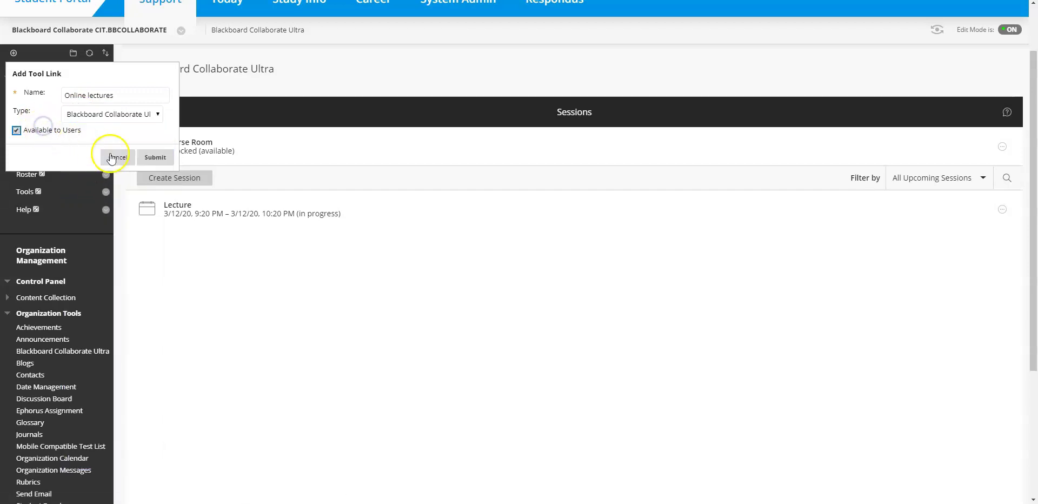
click(153, 158)
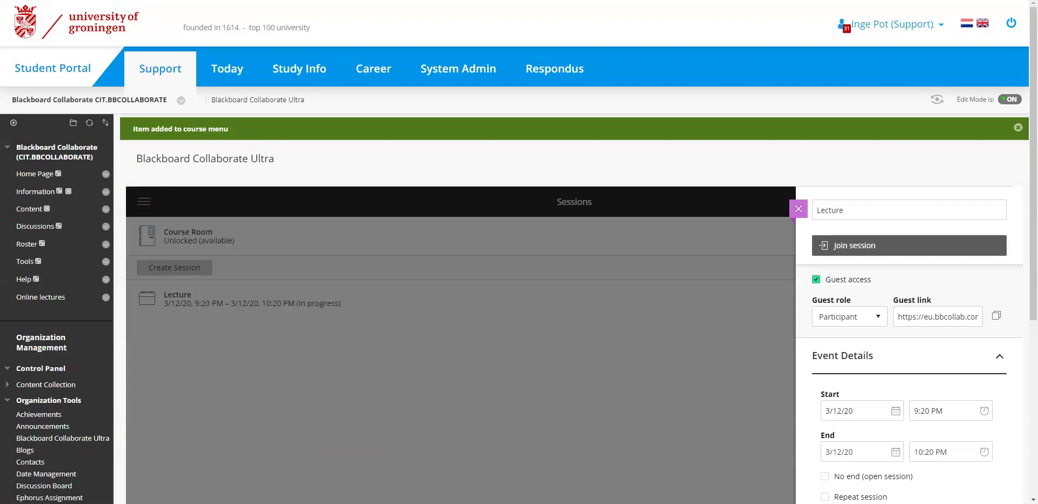
Open the Online lectures link in the course menu and join the Lecture session.
click(173, 276)
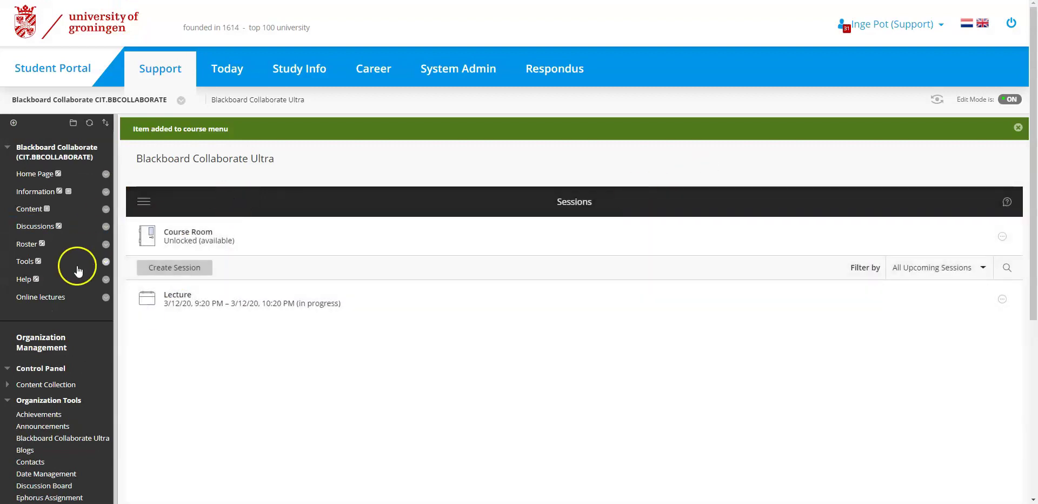
click(26, 299)
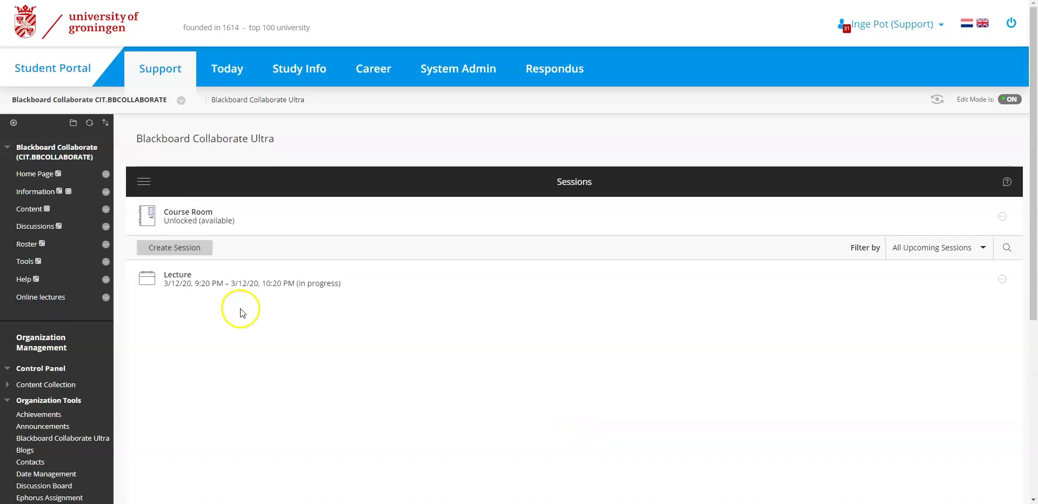
scroll(242, 308, down, 1)
click(199, 227)
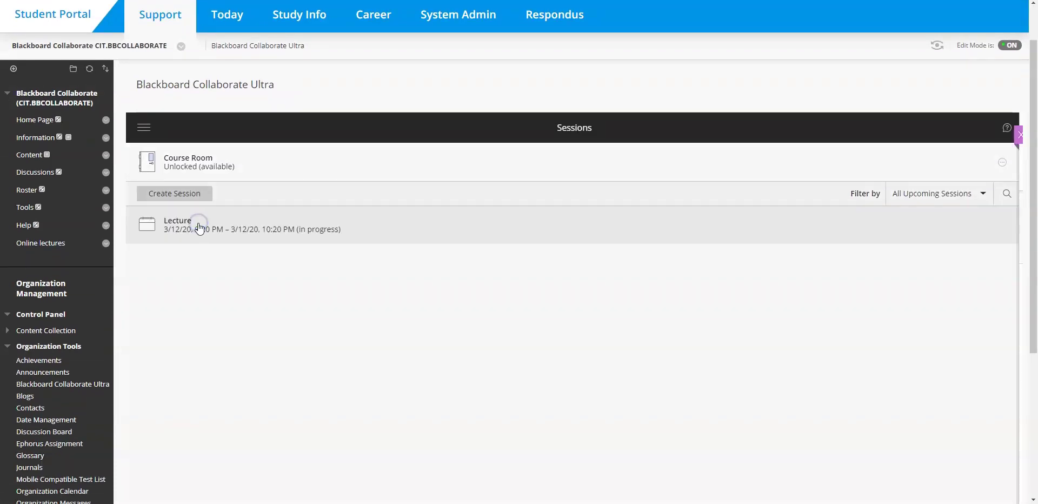
click(844, 172)
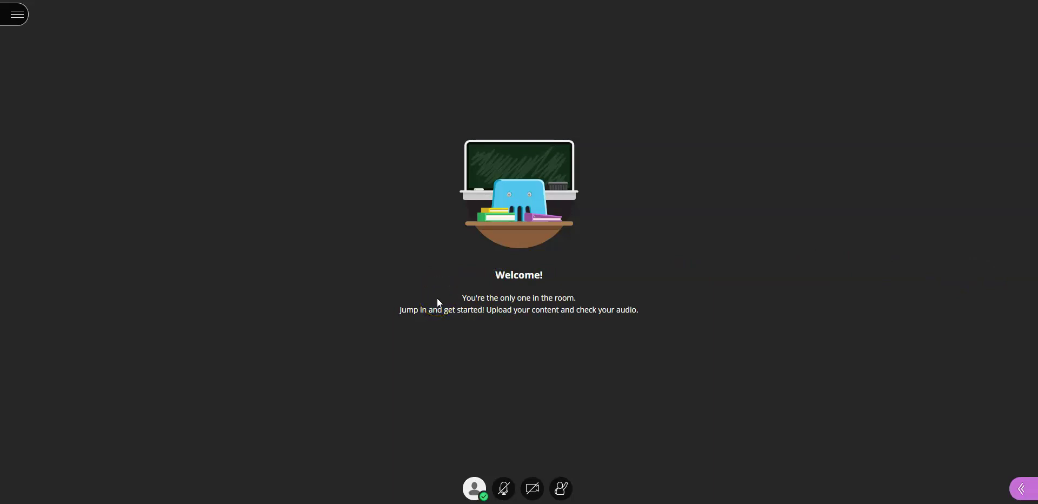
Send the message "hello" to Everyone in the session chat and return to the chat overview.
click(1021, 489)
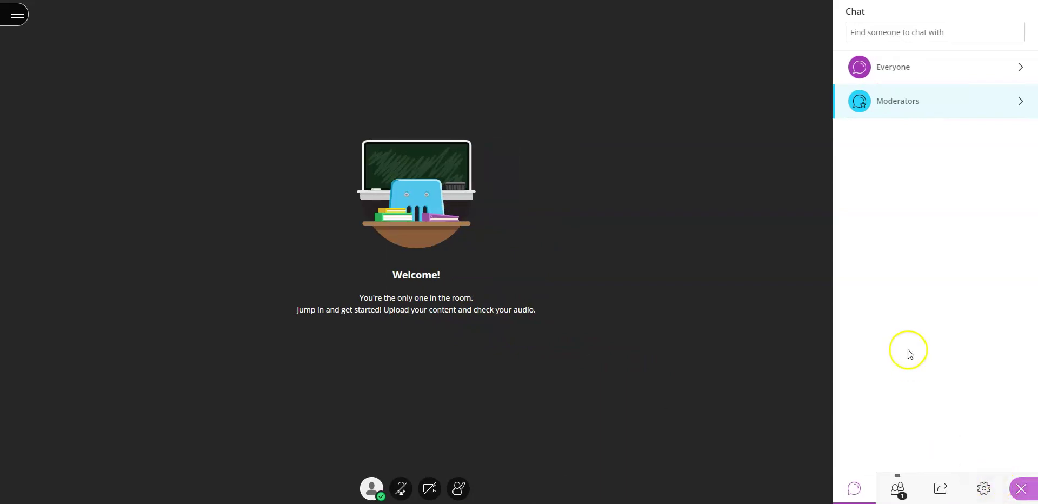
click(888, 67)
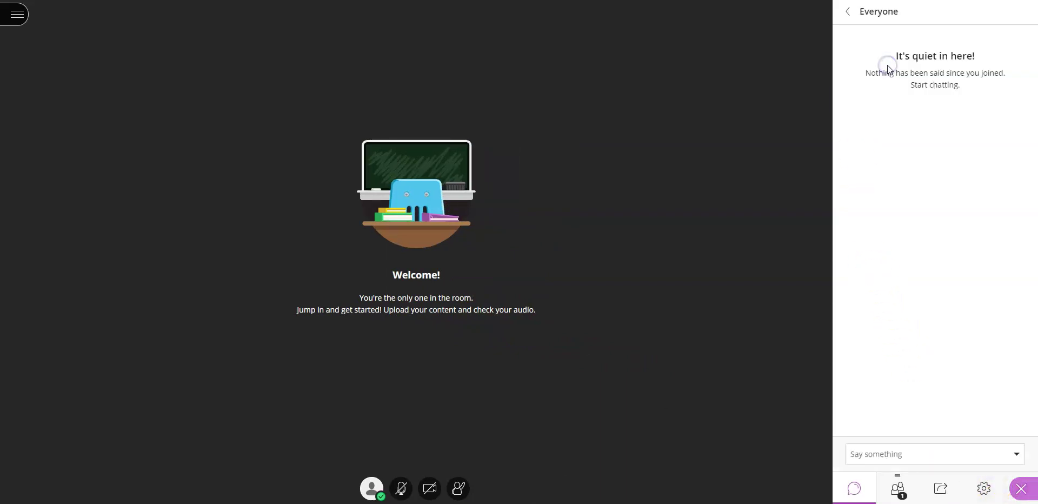
click(878, 459)
text(h)
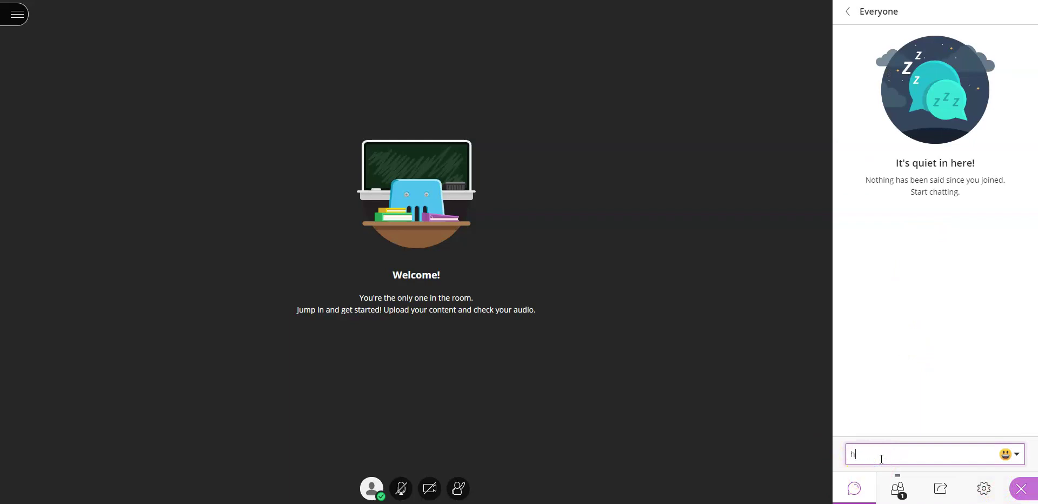
text(ello)
key(Return)
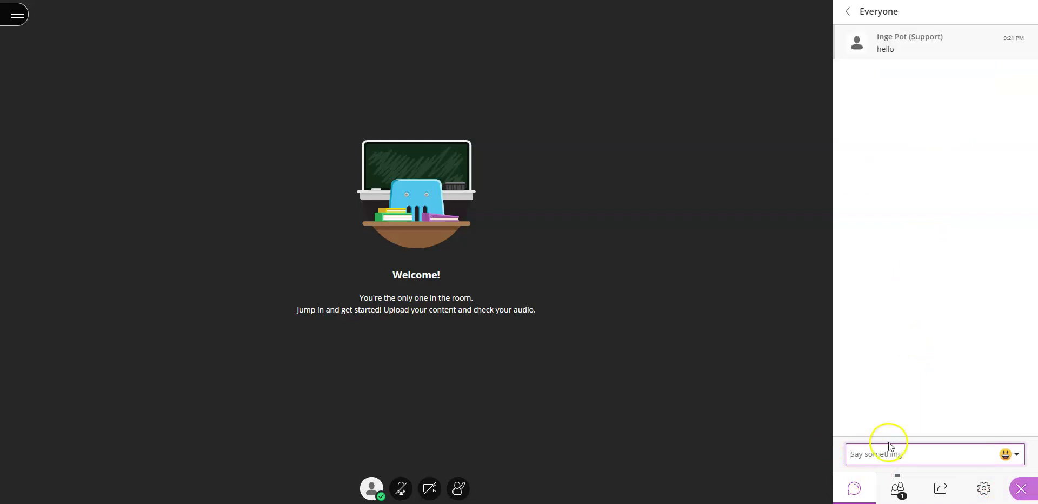
click(850, 15)
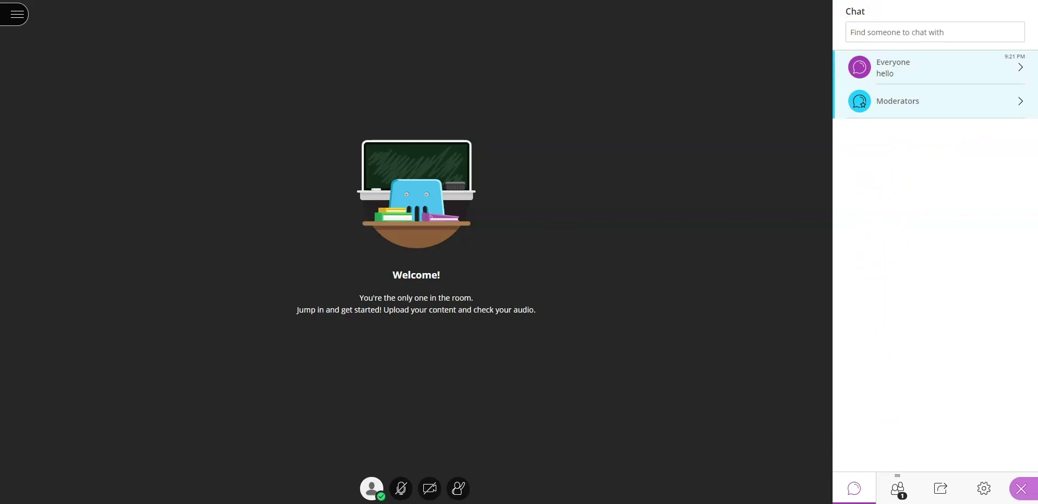
Look through the session's attendee list, content sharing options and personal settings.
click(897, 488)
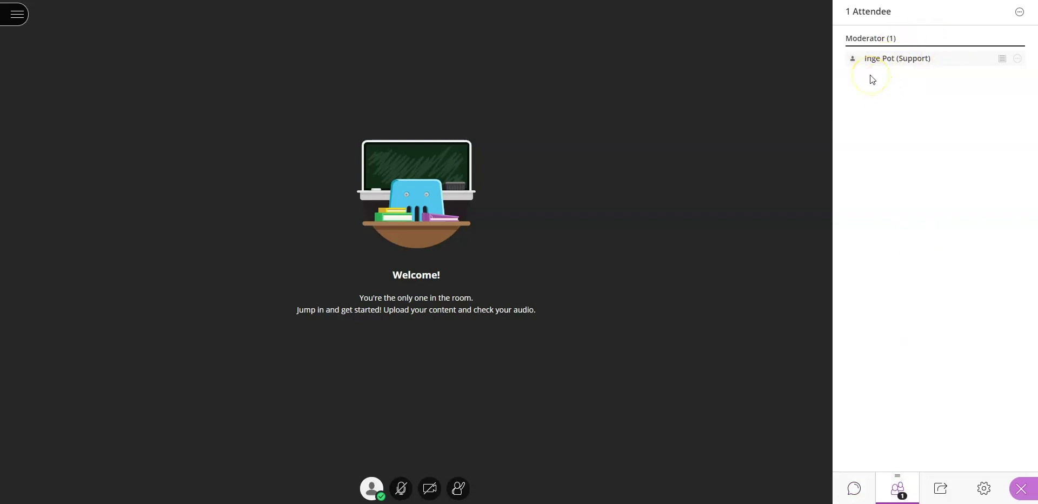
click(940, 488)
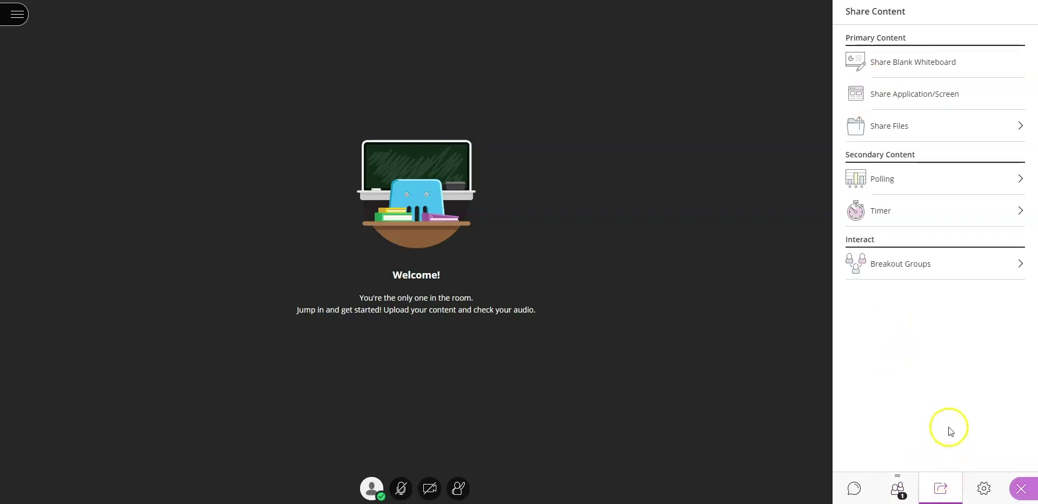
click(984, 488)
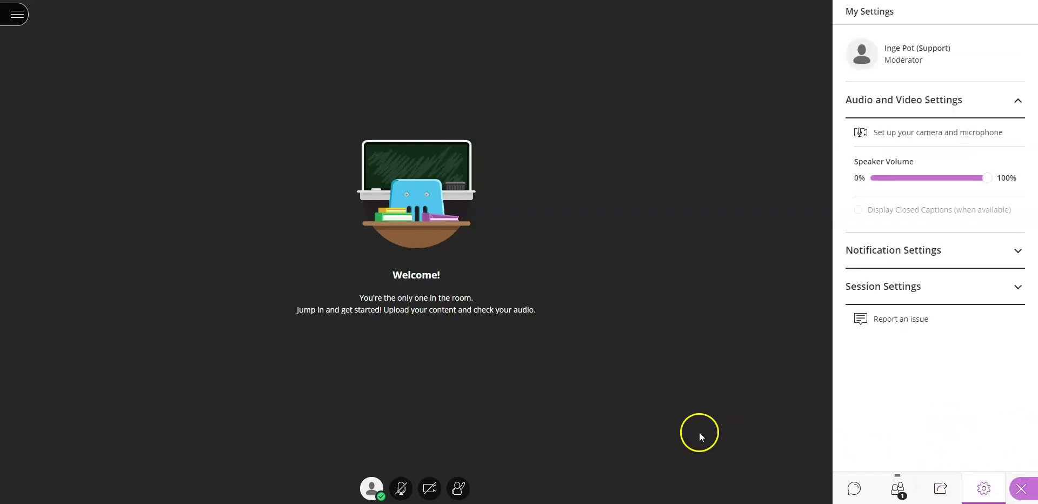
Turn on the microphone, allow camera access, and share the previewed webcam video with the session.
click(401, 490)
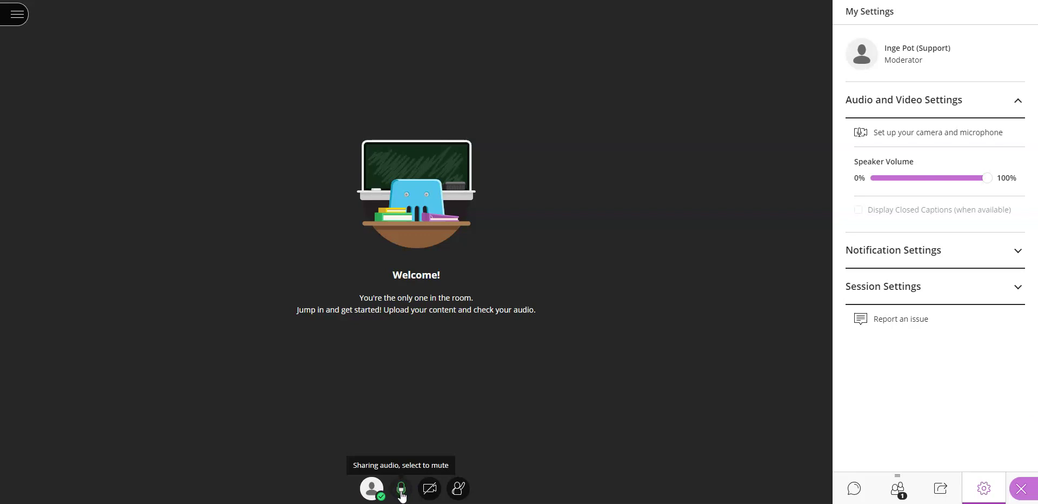
click(430, 492)
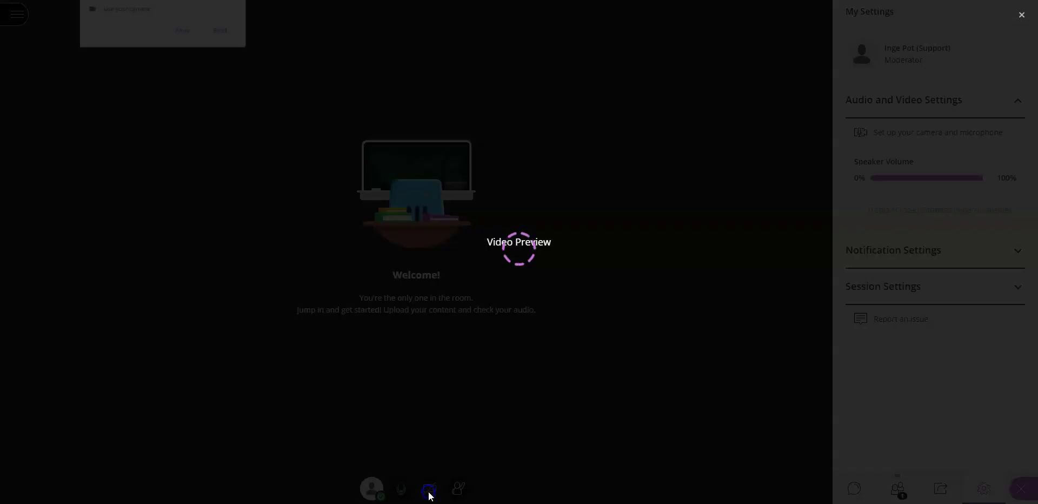
click(182, 32)
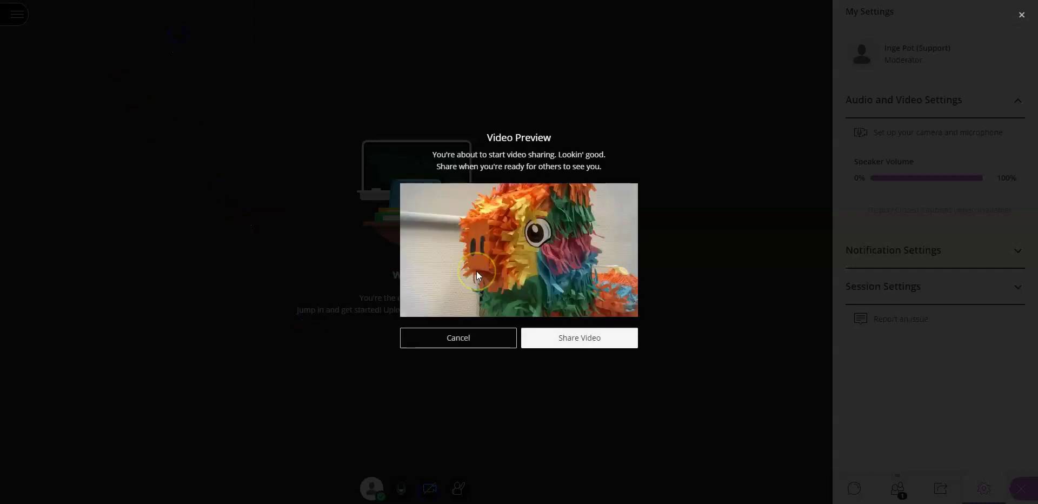
click(569, 346)
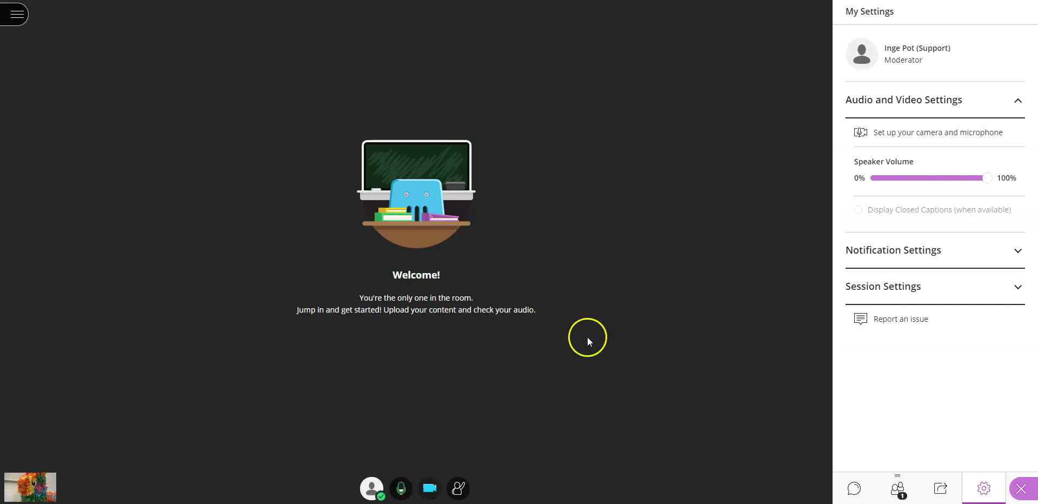
Upload the PowerPoint file Lecture 1303.pptx from My Documents to the session's shared files.
click(940, 489)
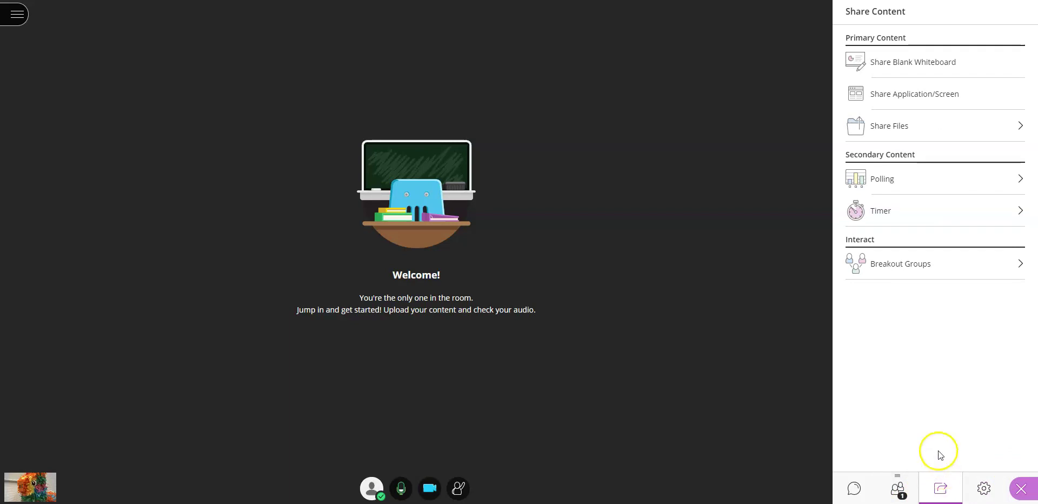
click(925, 129)
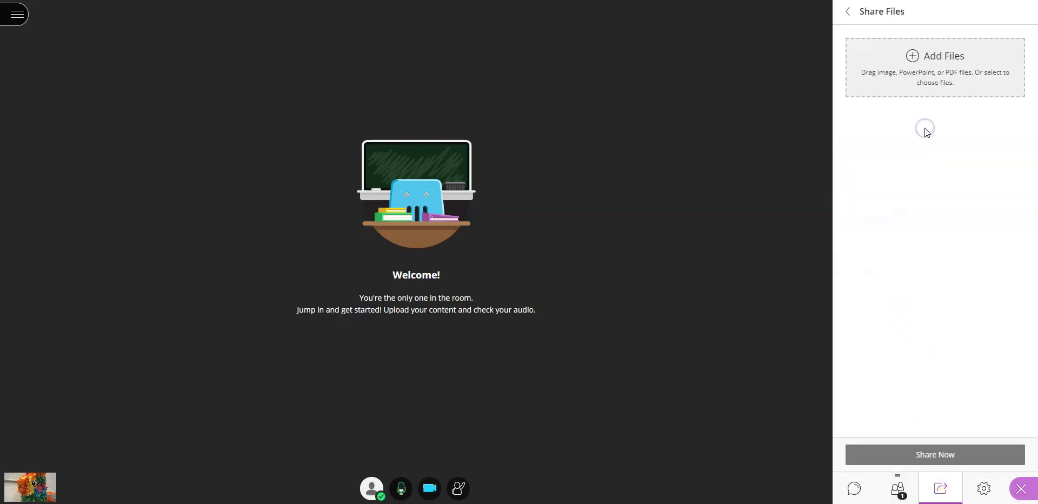
click(926, 71)
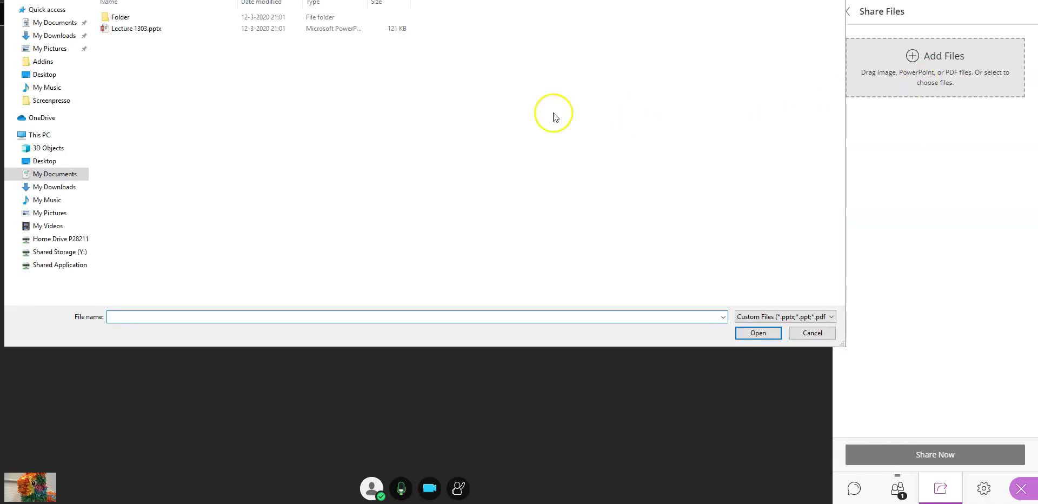
click(132, 28)
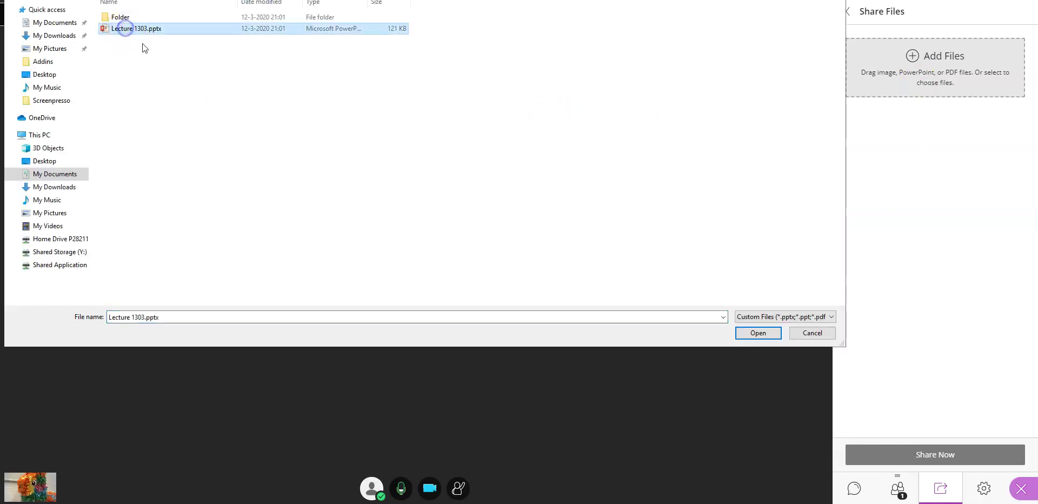
click(742, 336)
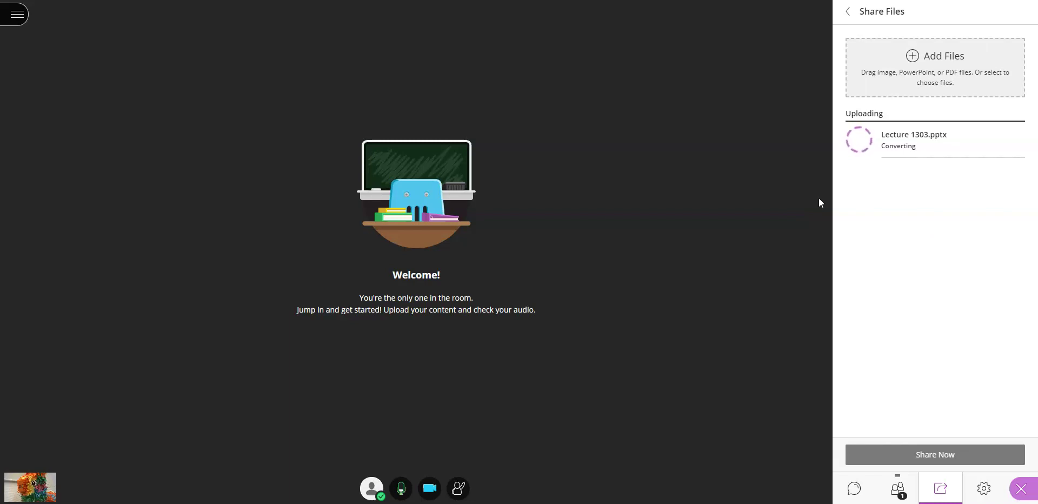
Share Lecture 1303.pptx with the session, starting from its first slide, Lecture 13/03/2020.
click(911, 149)
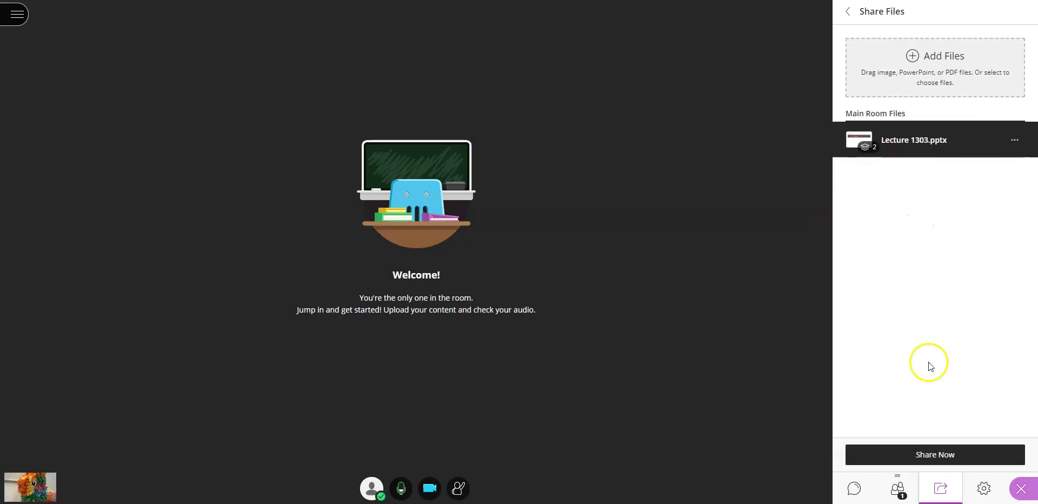
click(935, 462)
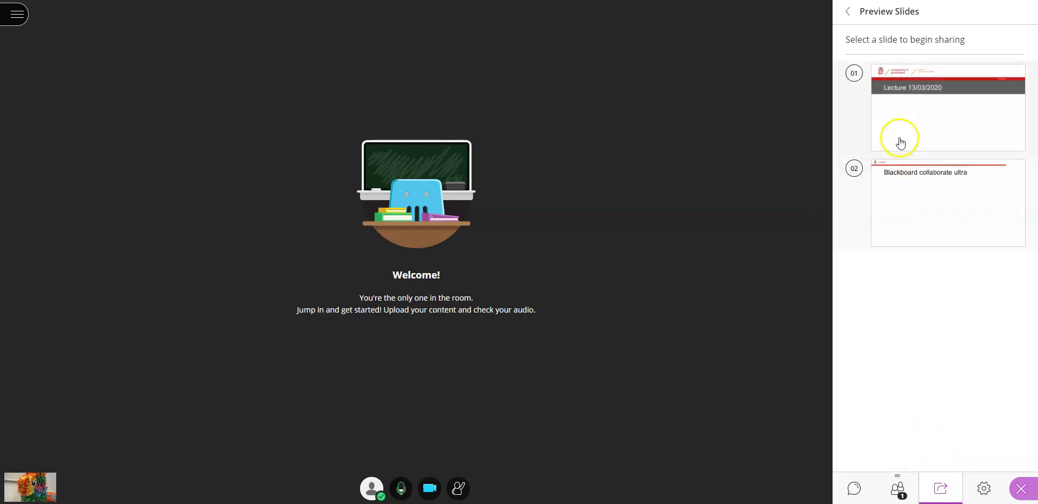
click(908, 122)
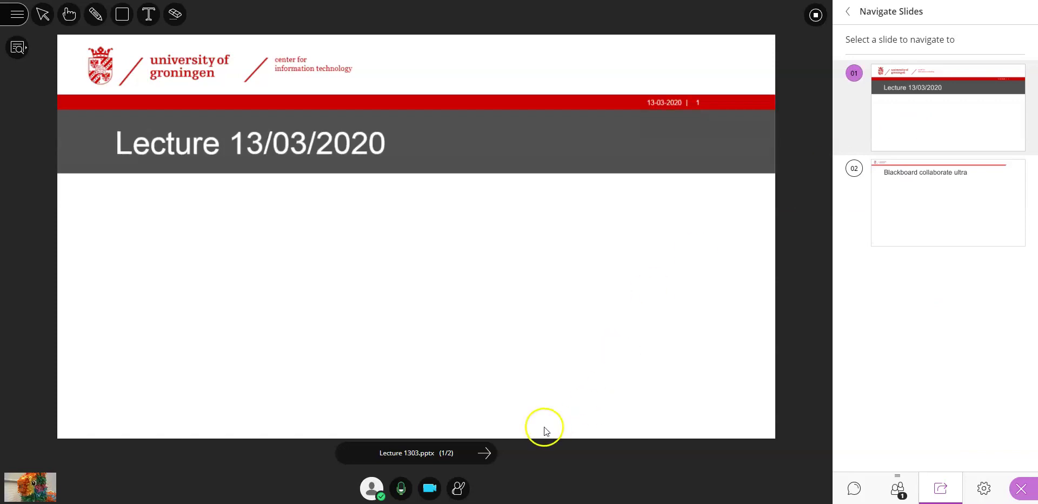
Advance the shared presentation to the second slide and return to the first one.
click(484, 452)
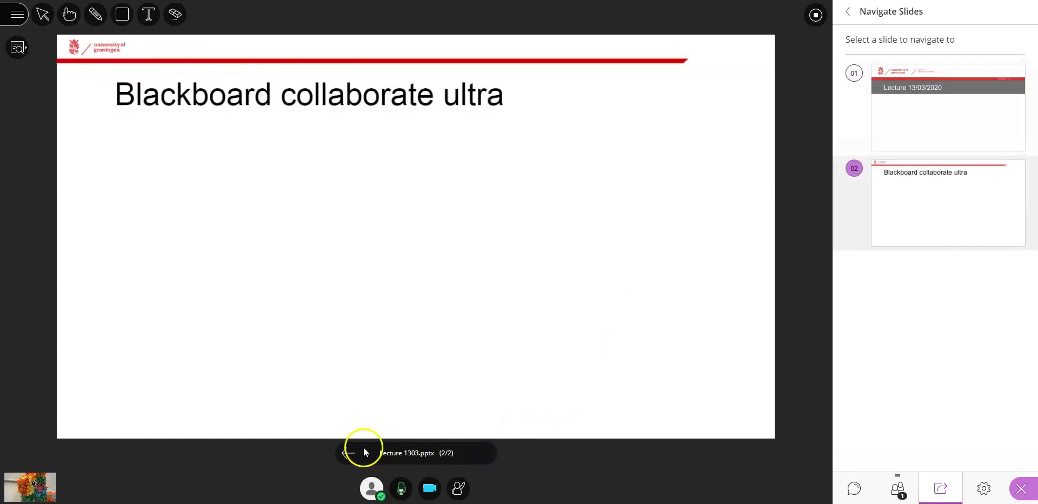
click(346, 457)
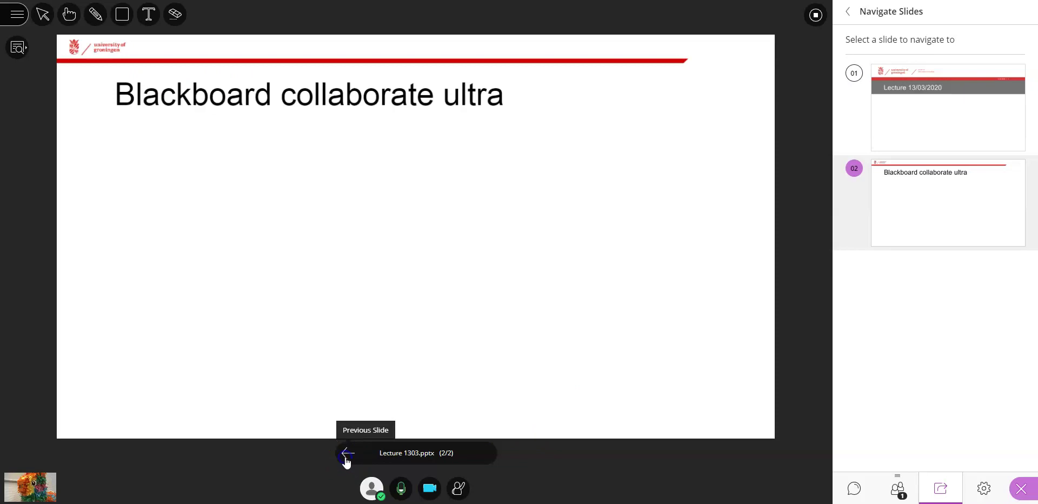
click(452, 453)
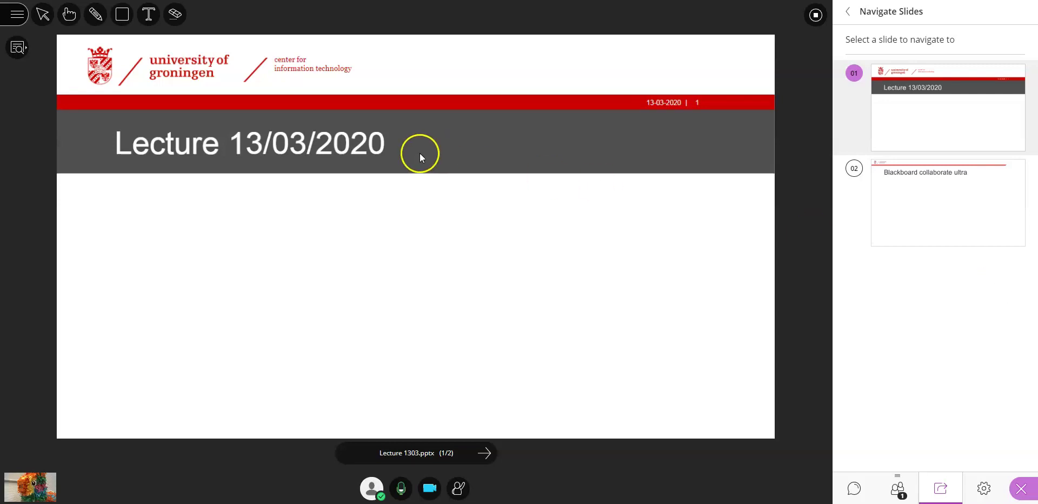
Open the Lecture session's main options, which include recording.
click(16, 17)
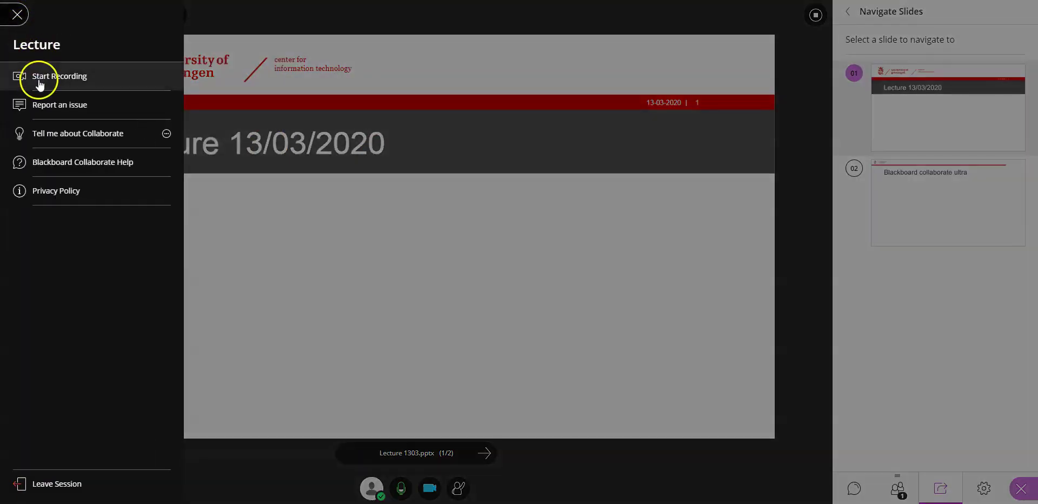